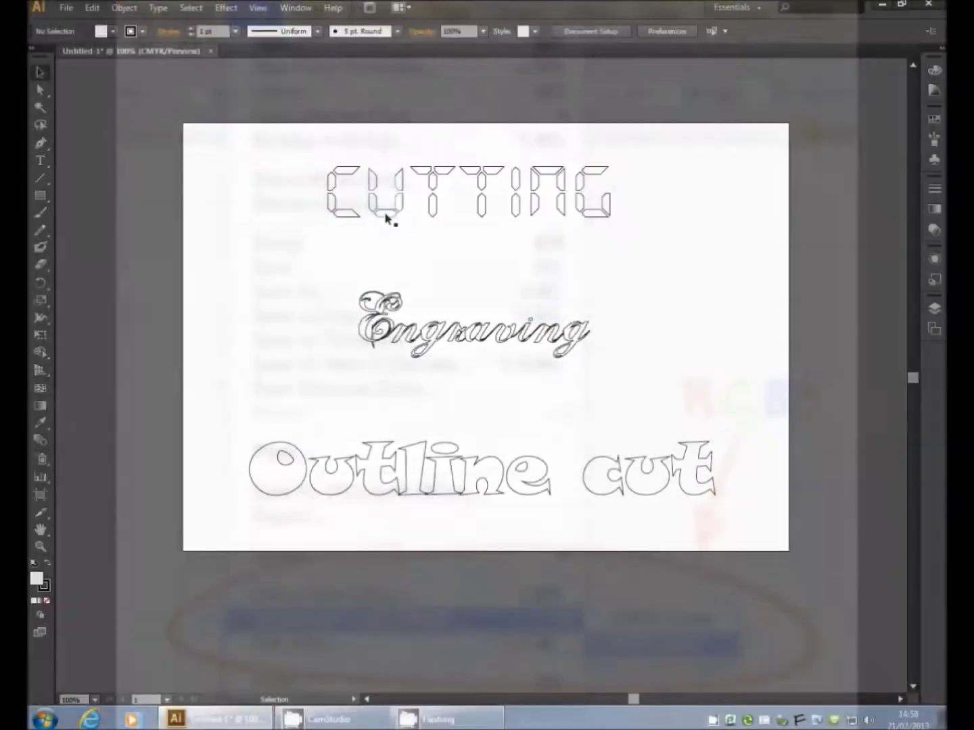
Step: Select the CUTTING lettering group on the artboard
{"action": "left_click", "coordinate": [386, 218]}
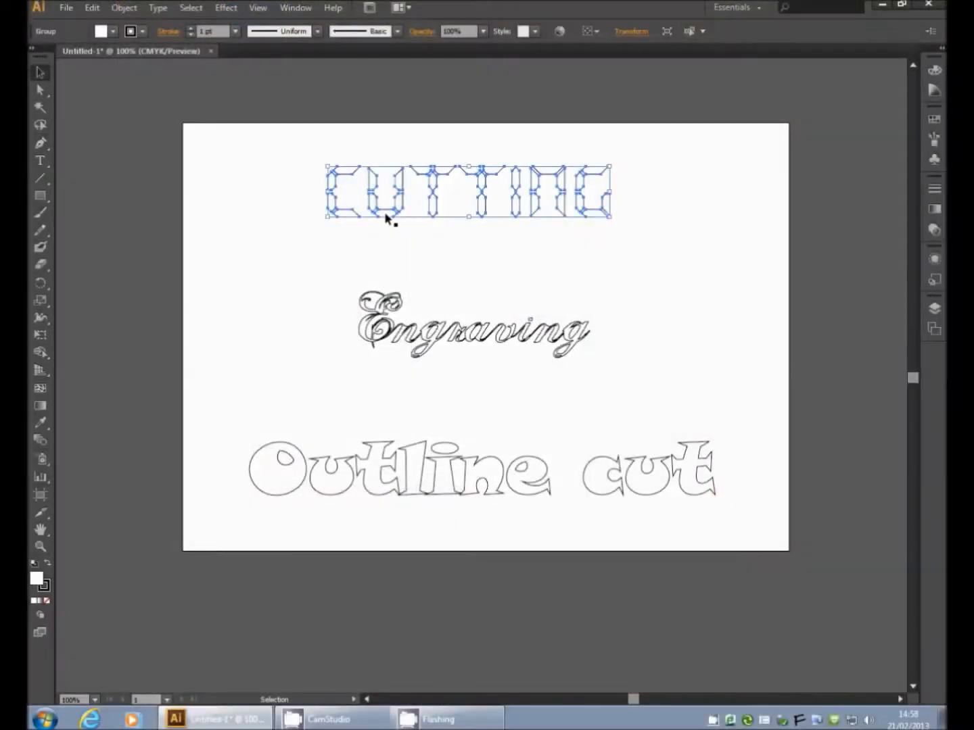
Step: Select the Engraving lettering and set its stroke colour to hex 0000ff pure blue
{"action": "left_click", "coordinate": [345, 282]}
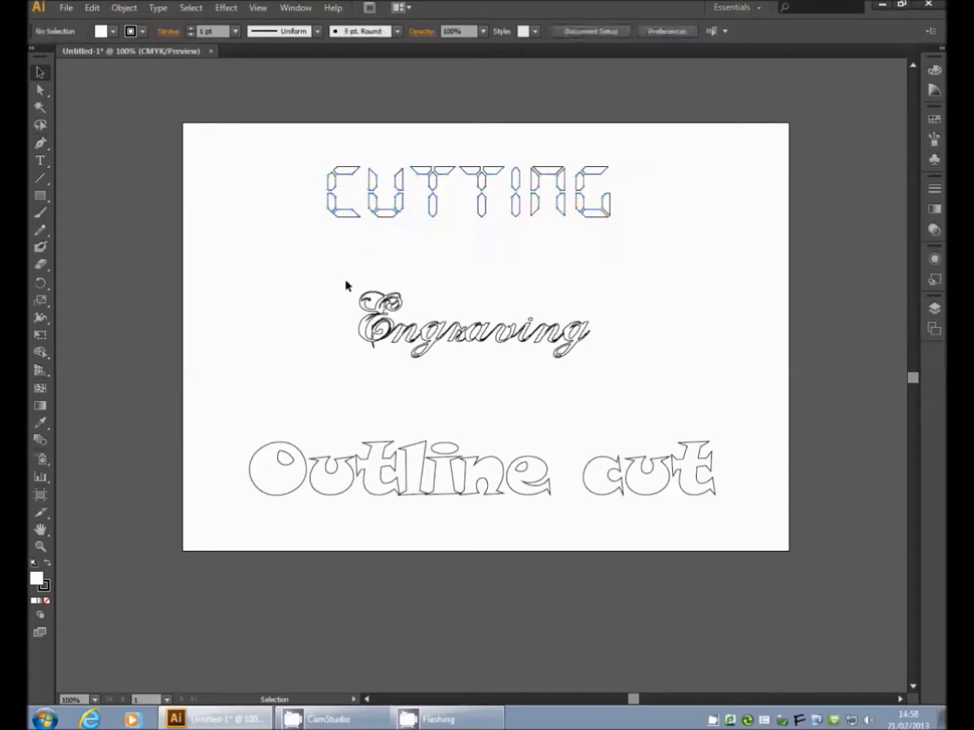
{"action": "left_click", "coordinate": [403, 334]}
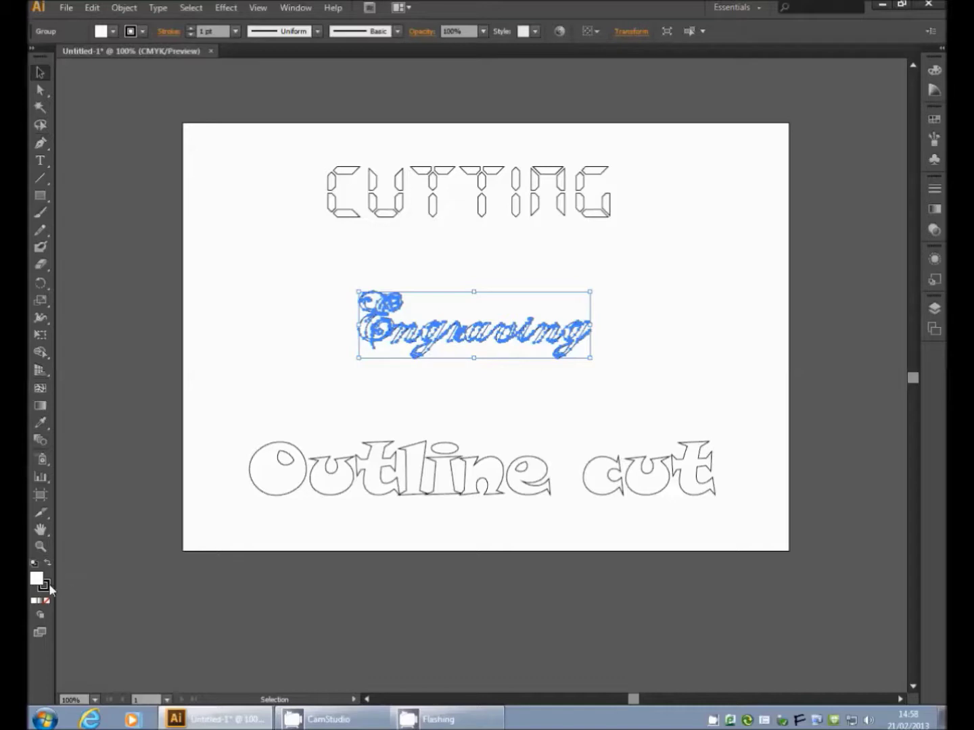
{"action": "double_click", "coordinate": [45, 588]}
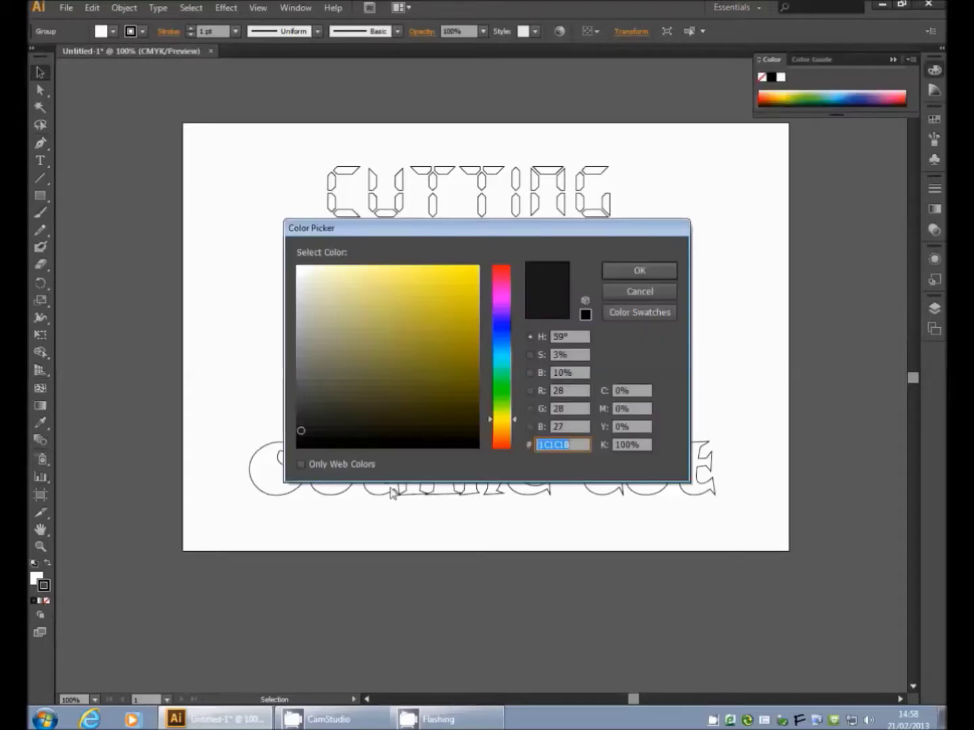
{"action": "left_click", "coordinate": [507, 327]}
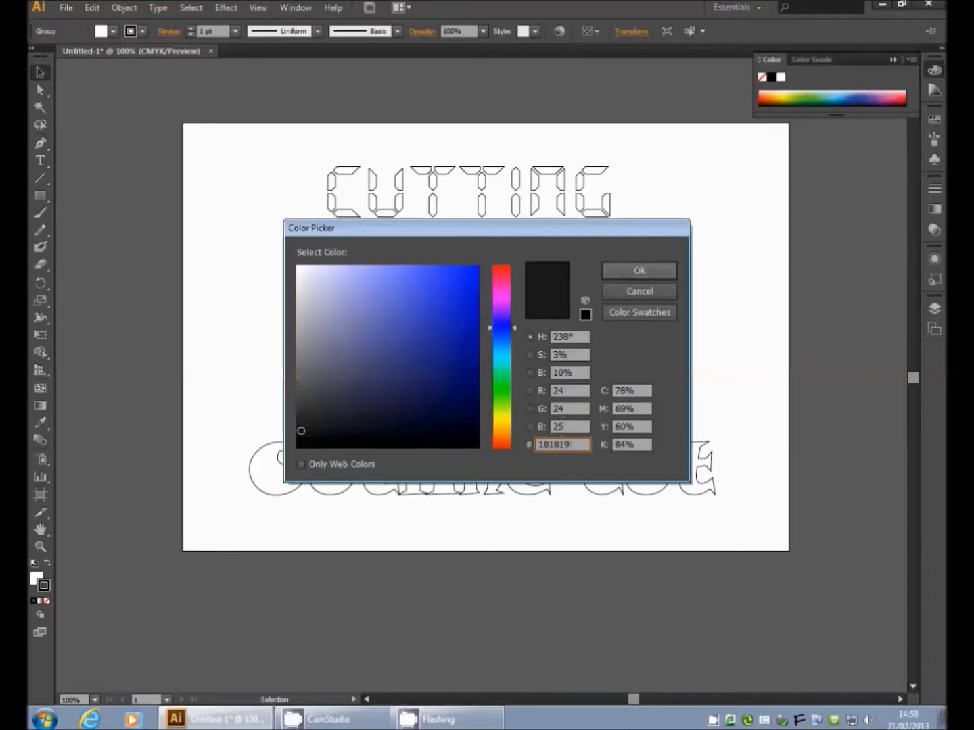
{"action": "double_click", "coordinate": [575, 443]}
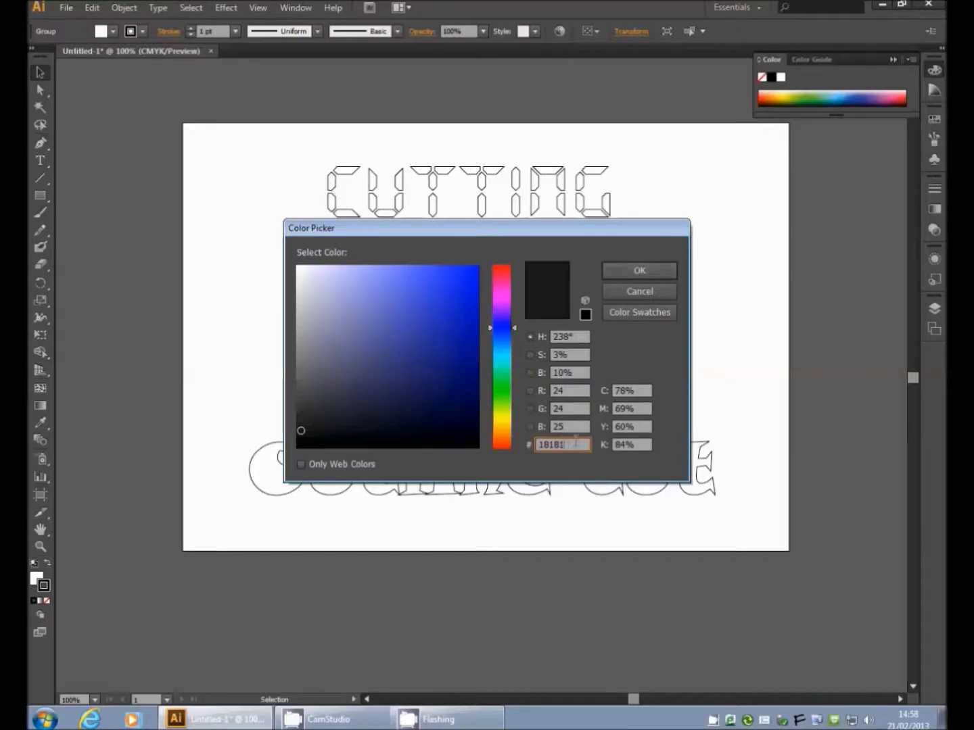
{"action": "key", "text": "BackSpace"}
{"action": "type", "text": "0000ff"}
{"action": "left_click", "coordinate": [661, 275]}
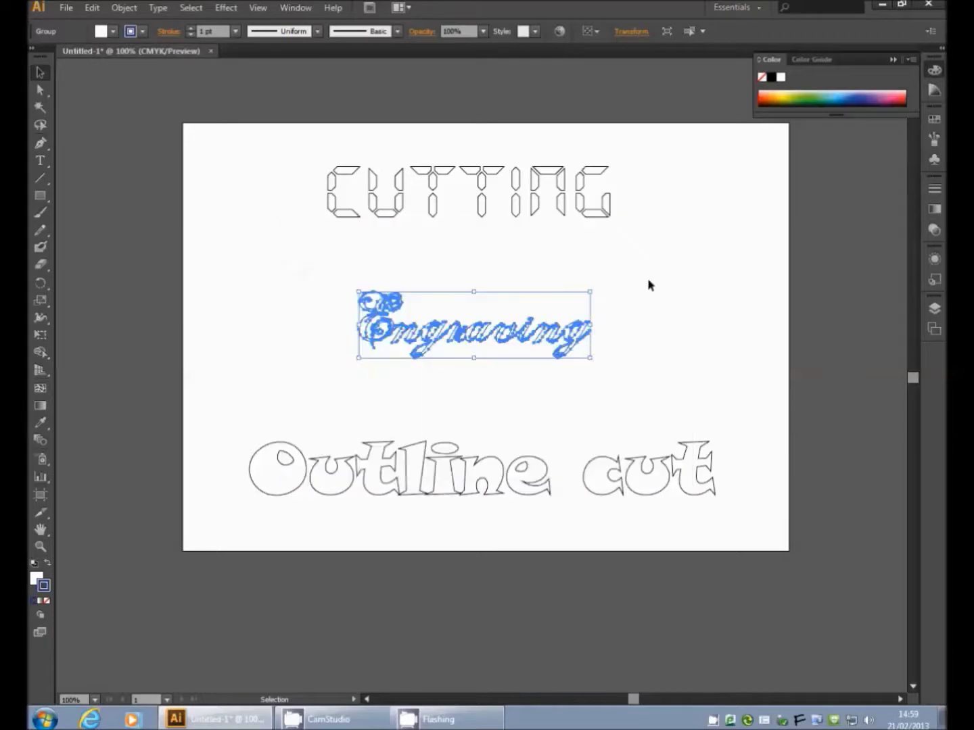
Step: Deselect Engraving and select the Outline cut lettering as a group
{"action": "left_click", "coordinate": [558, 384]}
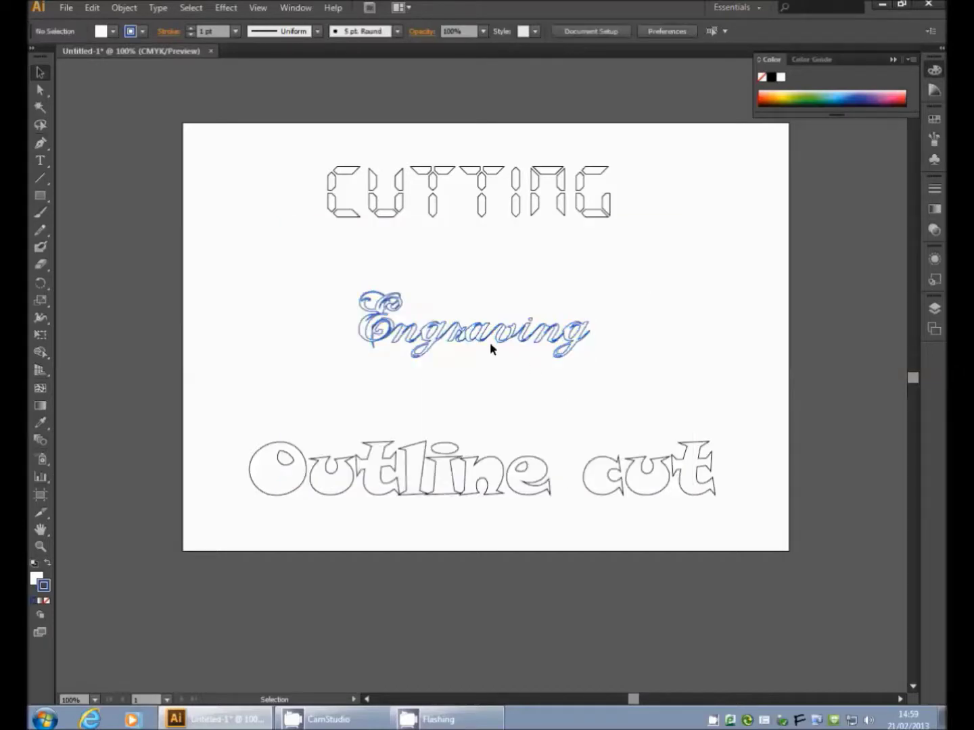
{"action": "left_click_drag", "start_coordinate": [219, 405], "coordinate": [733, 508]}
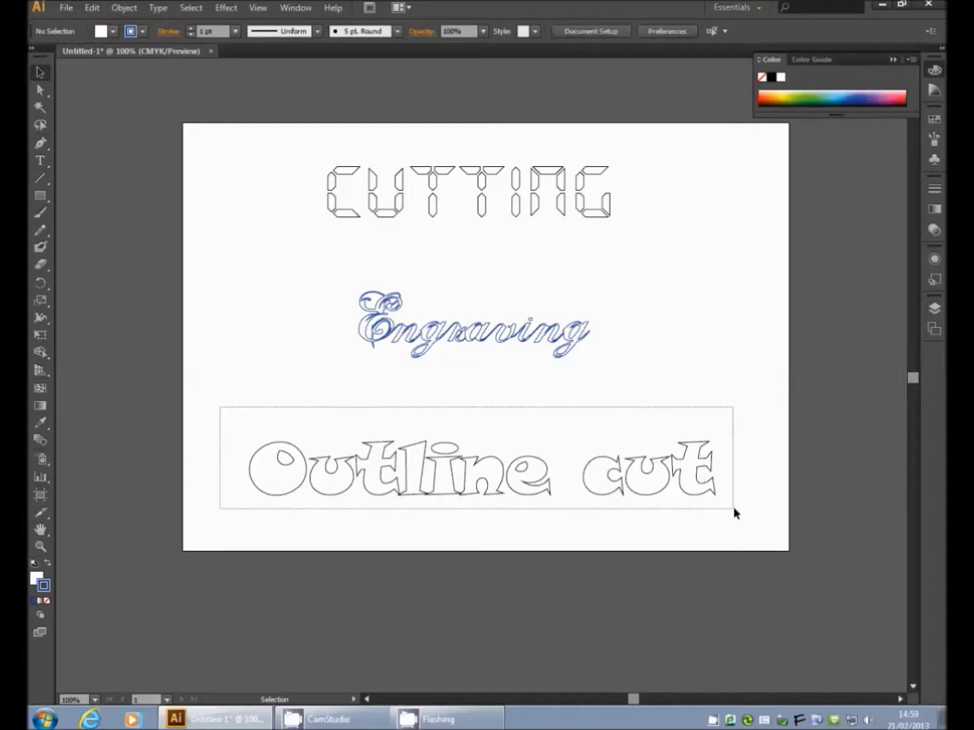
{"action": "left_click", "coordinate": [609, 393]}
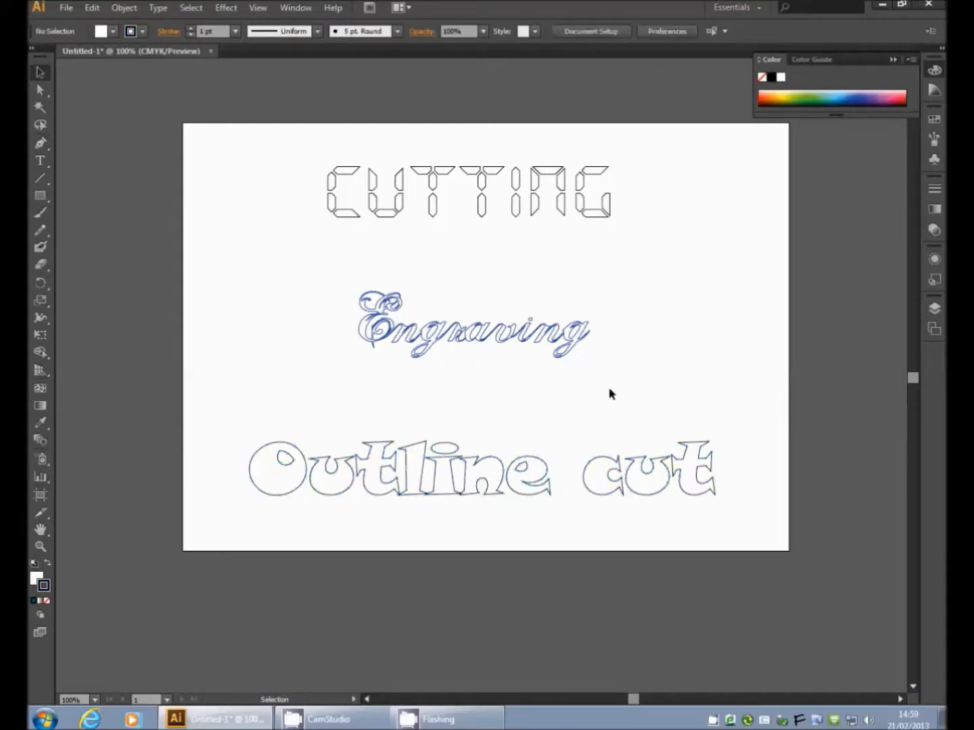
{"action": "left_click", "coordinate": [277, 446]}
Step: Isolate the Outline cut group and inspect the O's paths and anchors with Direct Selection
{"action": "double_click", "coordinate": [279, 446]}
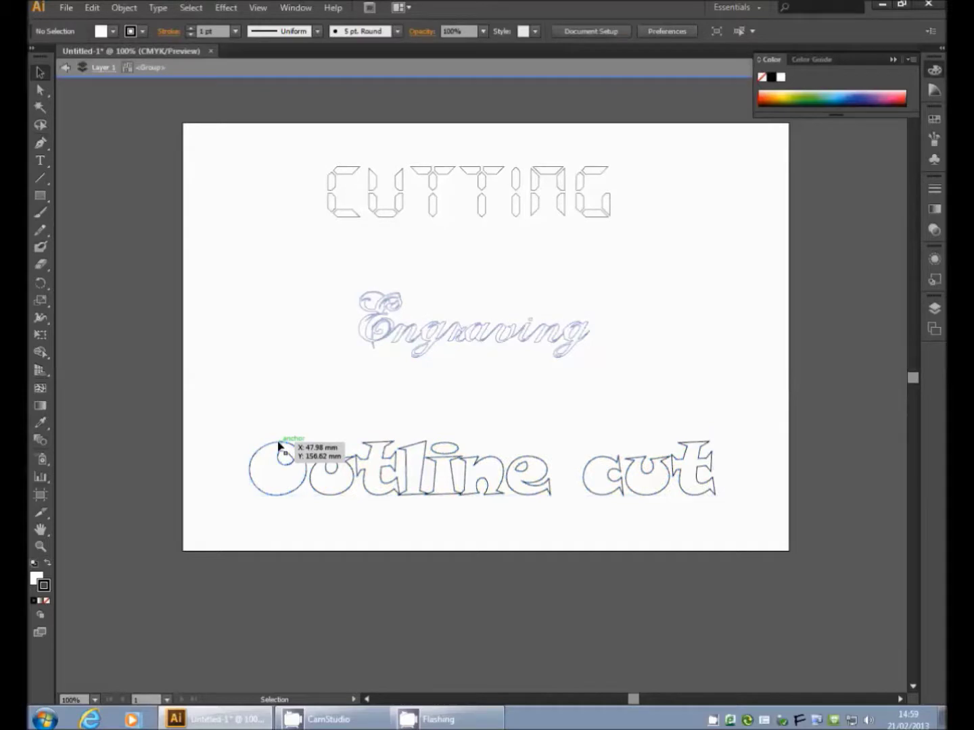
{"action": "left_click", "coordinate": [278, 447]}
{"action": "left_click", "coordinate": [289, 387]}
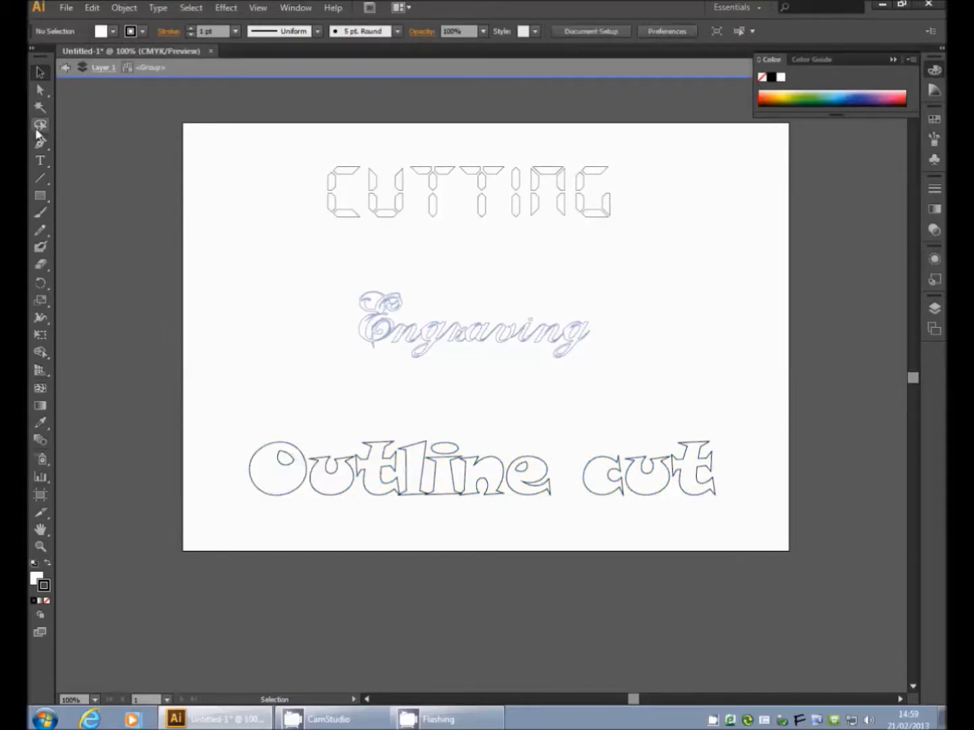
{"action": "left_click", "coordinate": [40, 91]}
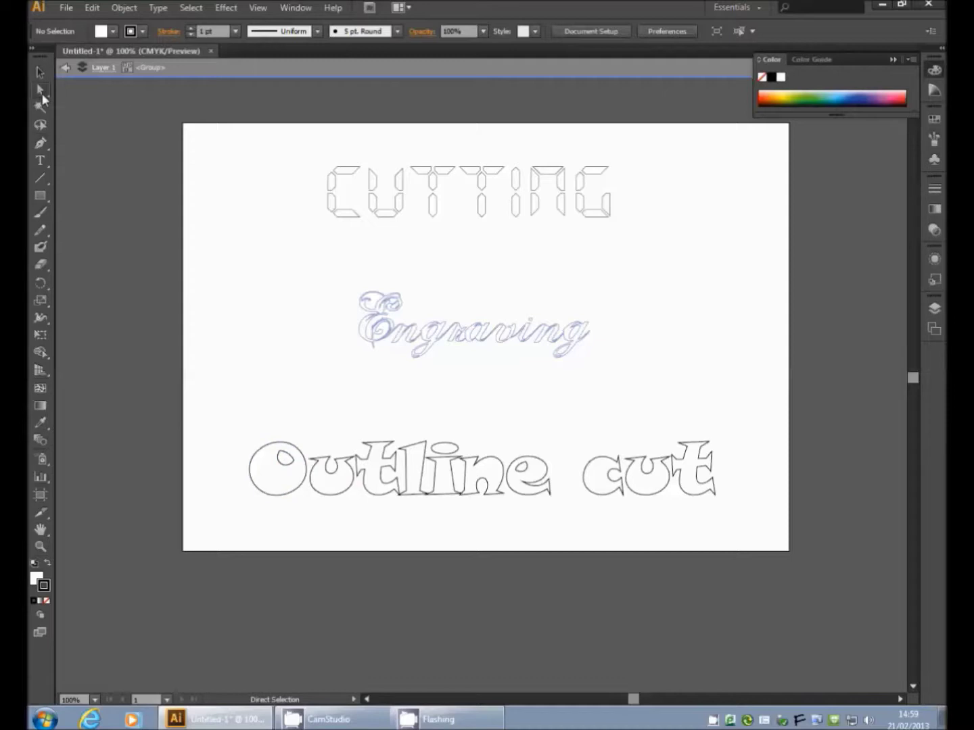
{"action": "left_click", "coordinate": [278, 457]}
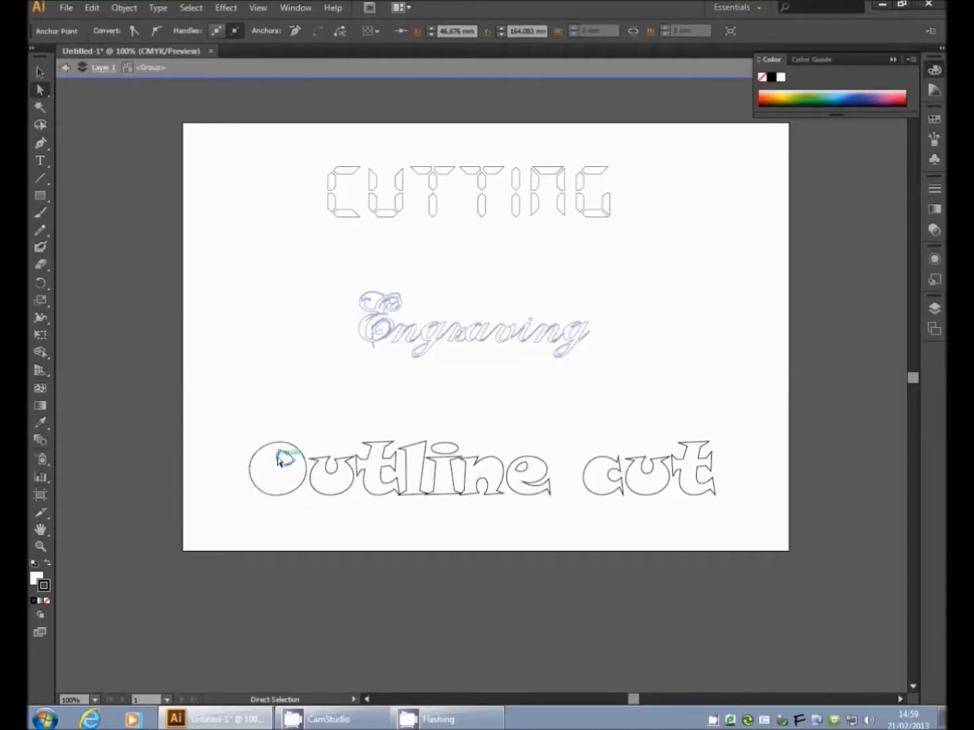
{"action": "left_click", "coordinate": [291, 491]}
{"action": "left_click", "coordinate": [302, 524]}
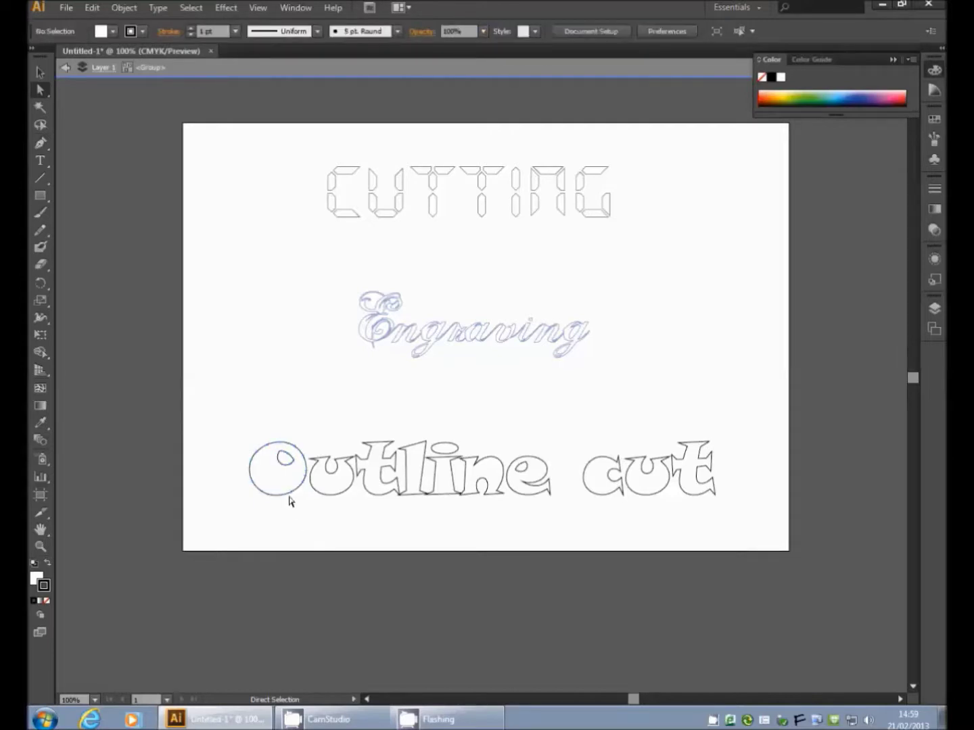
{"action": "left_click", "coordinate": [292, 495]}
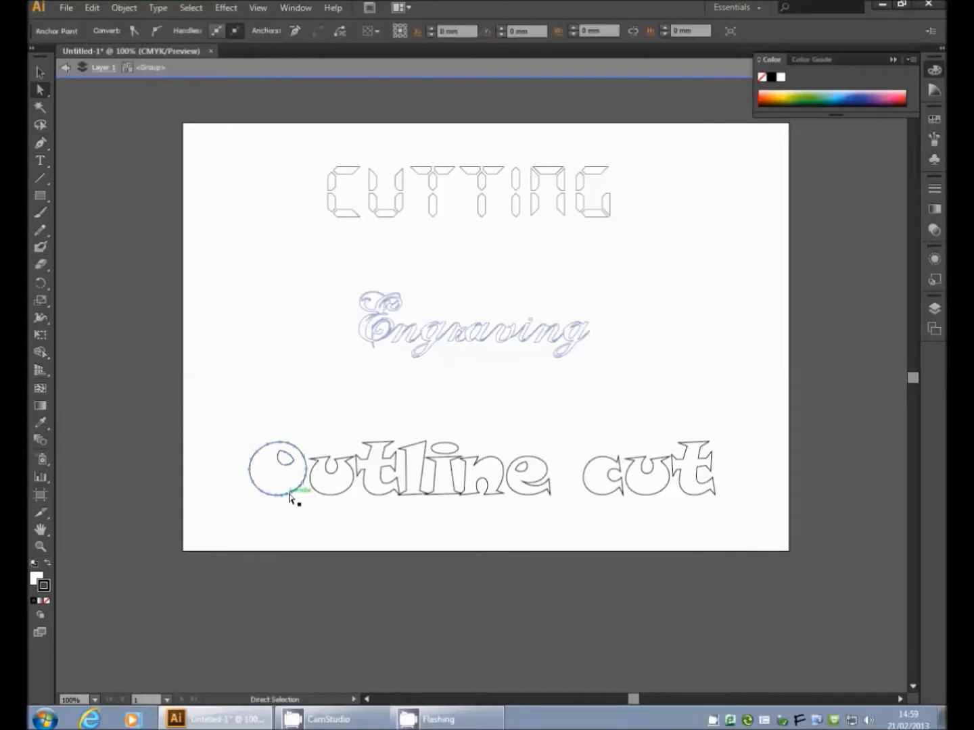
{"action": "left_click", "coordinate": [305, 533]}
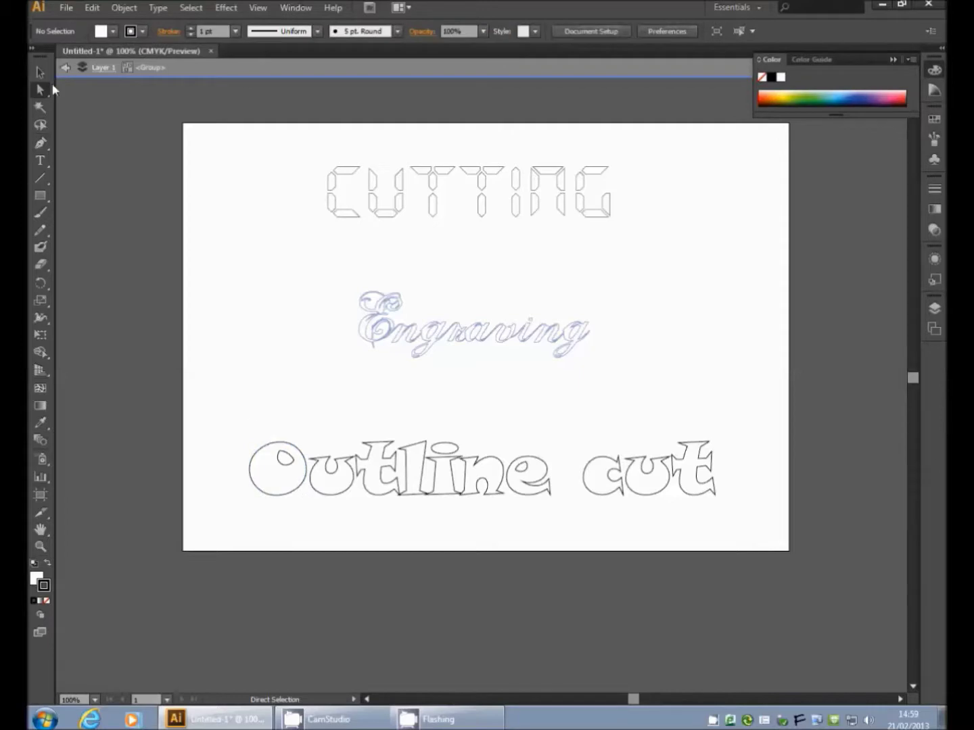
Step: Return to the Selection tool, exit isolation mode and reselect the whole Outline cut group
{"action": "left_click", "coordinate": [42, 73]}
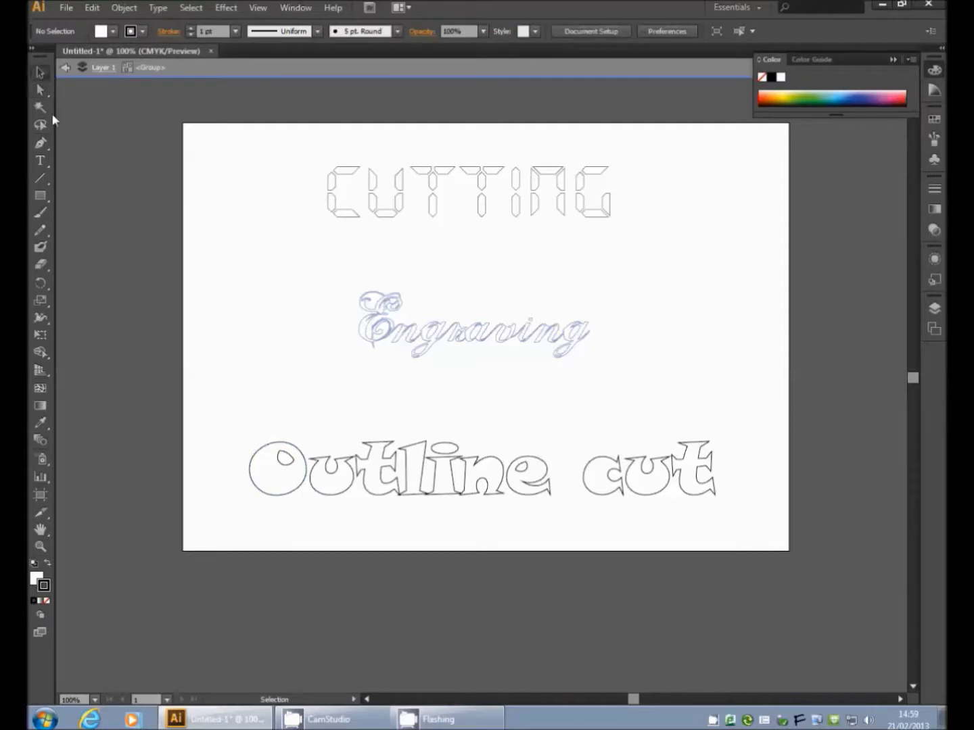
{"action": "left_click", "coordinate": [284, 452]}
{"action": "left_click", "coordinate": [222, 425]}
{"action": "double_click", "coordinate": [245, 385]}
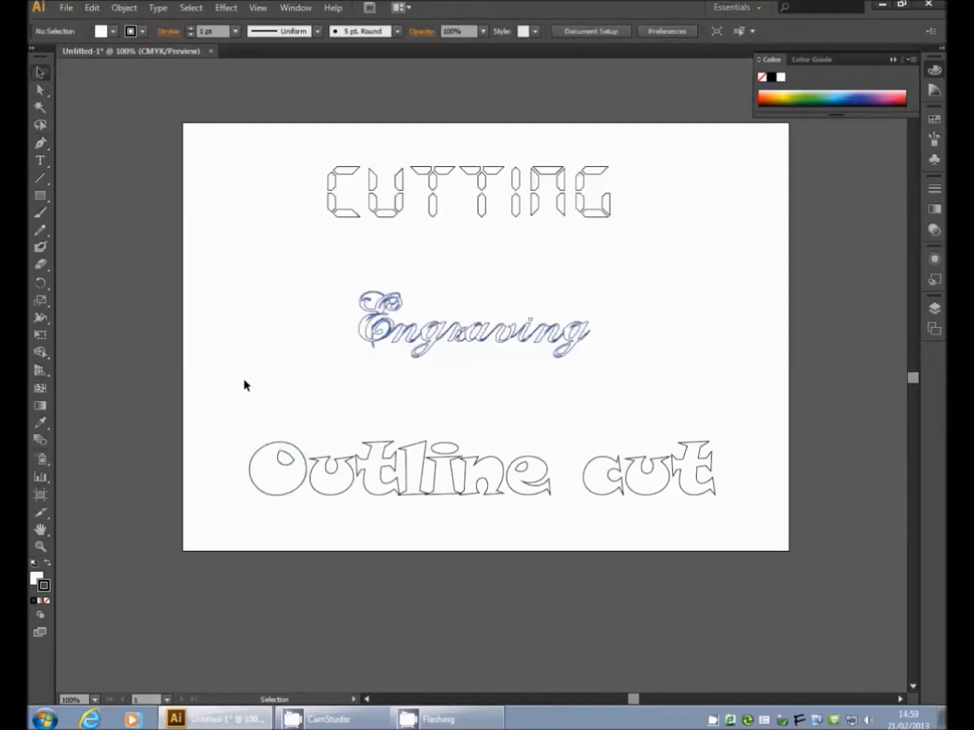
{"action": "left_click", "coordinate": [264, 451]}
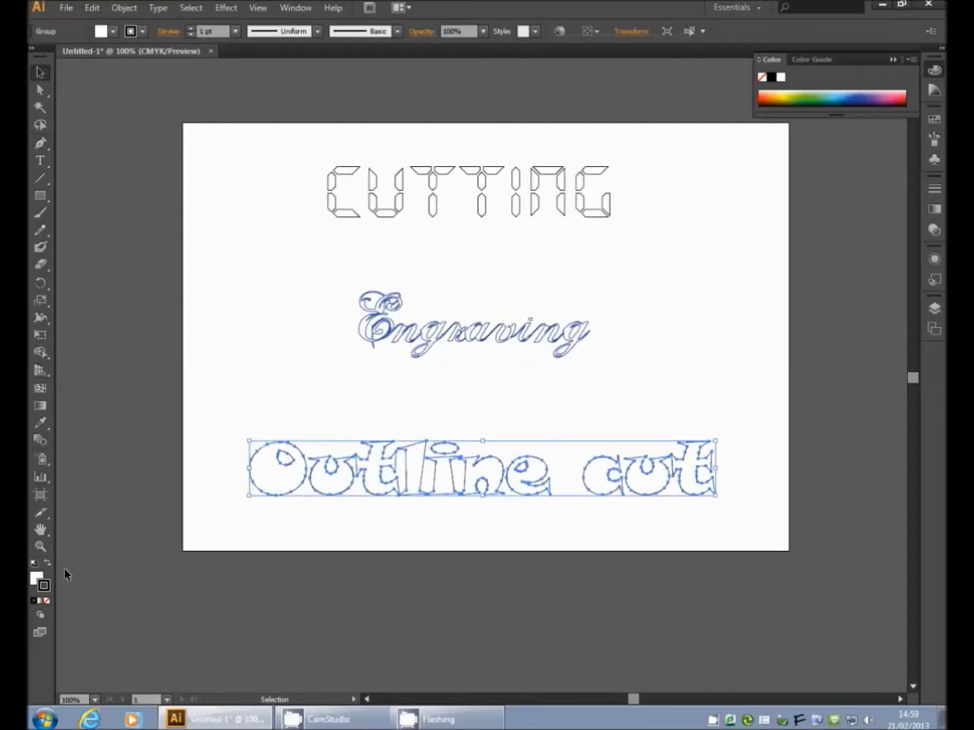
Step: Set the Outline cut stroke colour to hex FF0000 pure red, then deselect it
{"action": "double_click", "coordinate": [45, 587]}
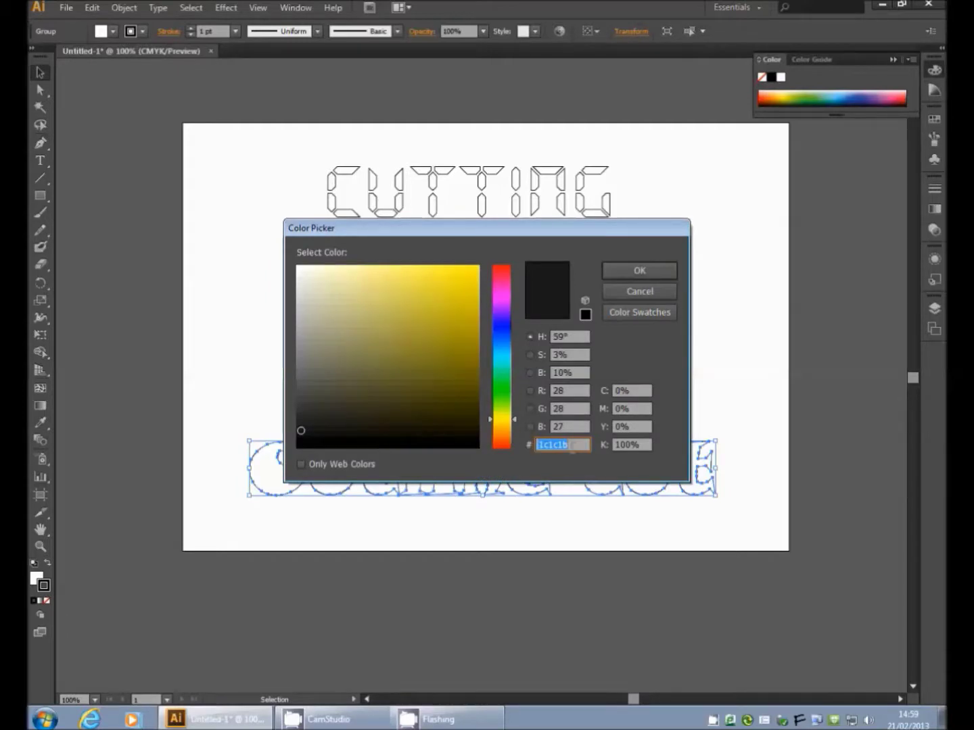
{"action": "type", "text": "FF0000"}
{"action": "left_click", "coordinate": [631, 273]}
{"action": "left_click", "coordinate": [450, 404]}
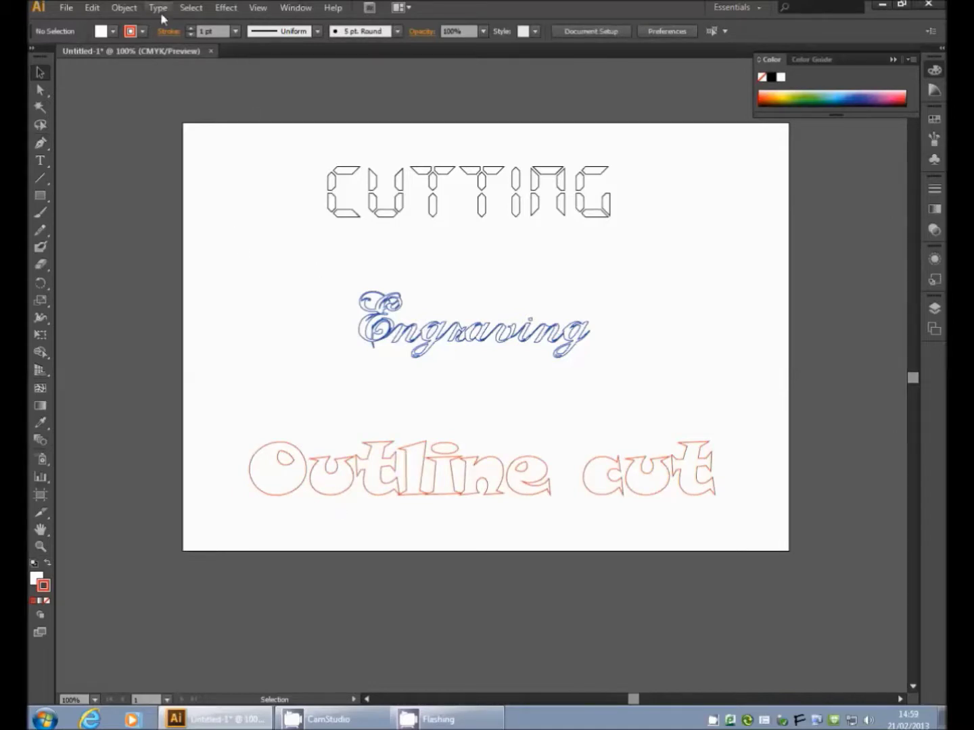
{"action": "left_click", "coordinate": [66, 9]}
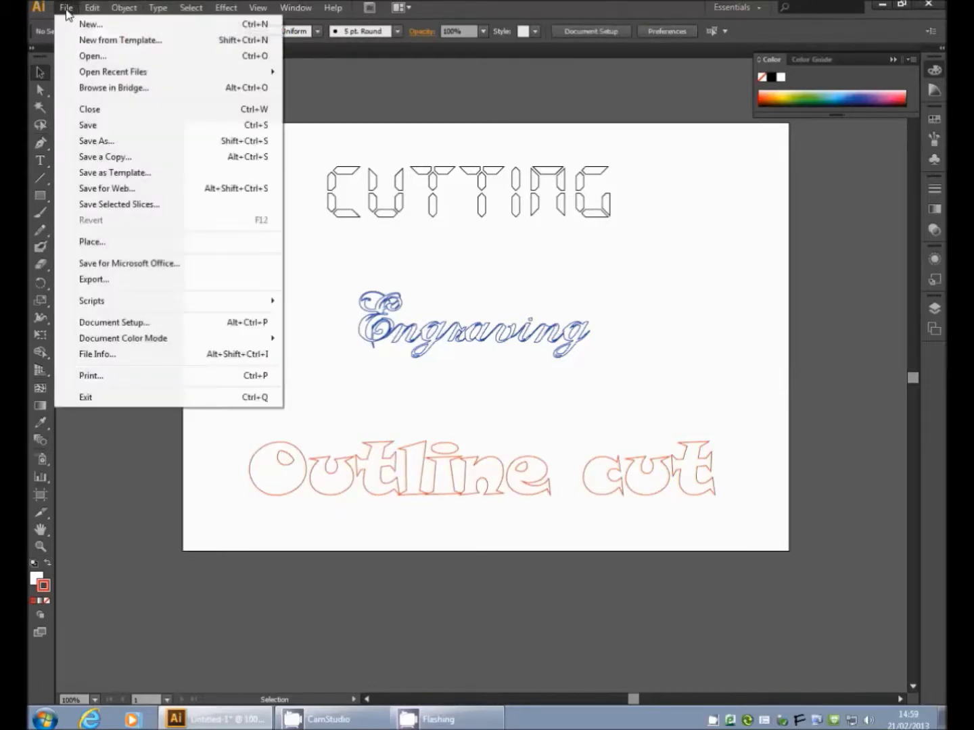
Step: Save the document as demo.ai with Use Compression turned off
{"action": "left_click", "coordinate": [106, 143]}
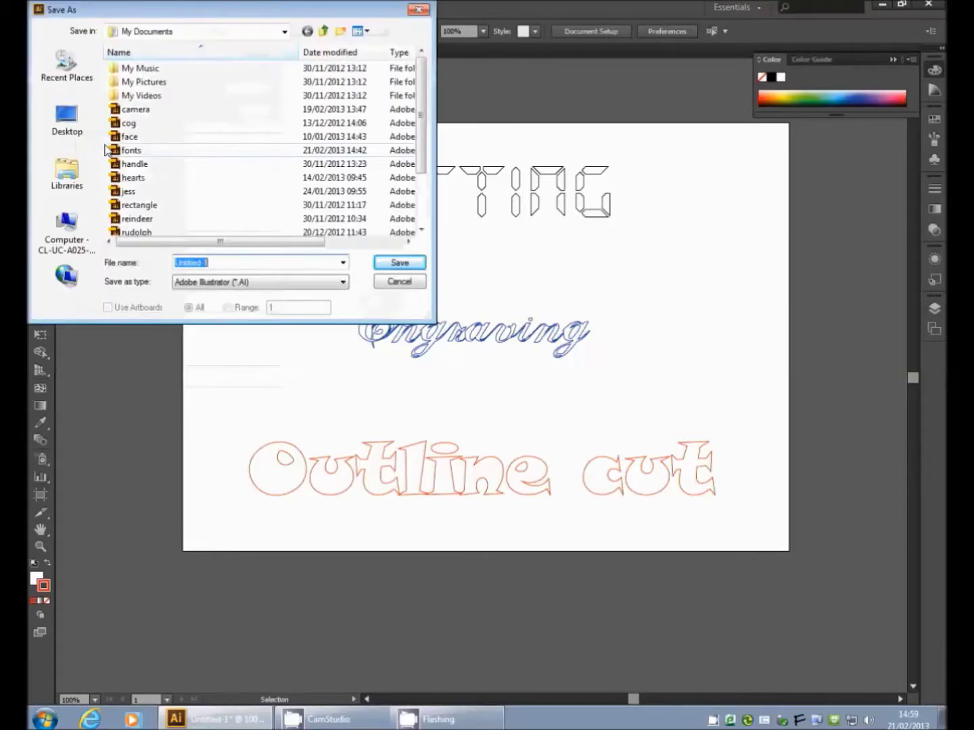
{"action": "type", "text": "demo"}
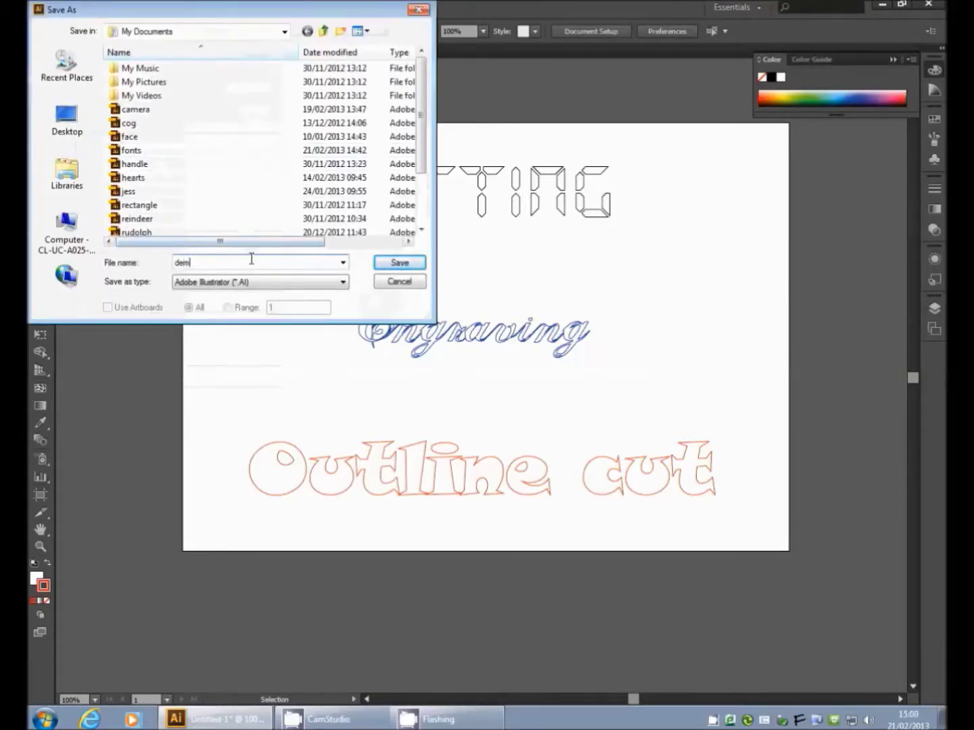
{"action": "left_click", "coordinate": [390, 271]}
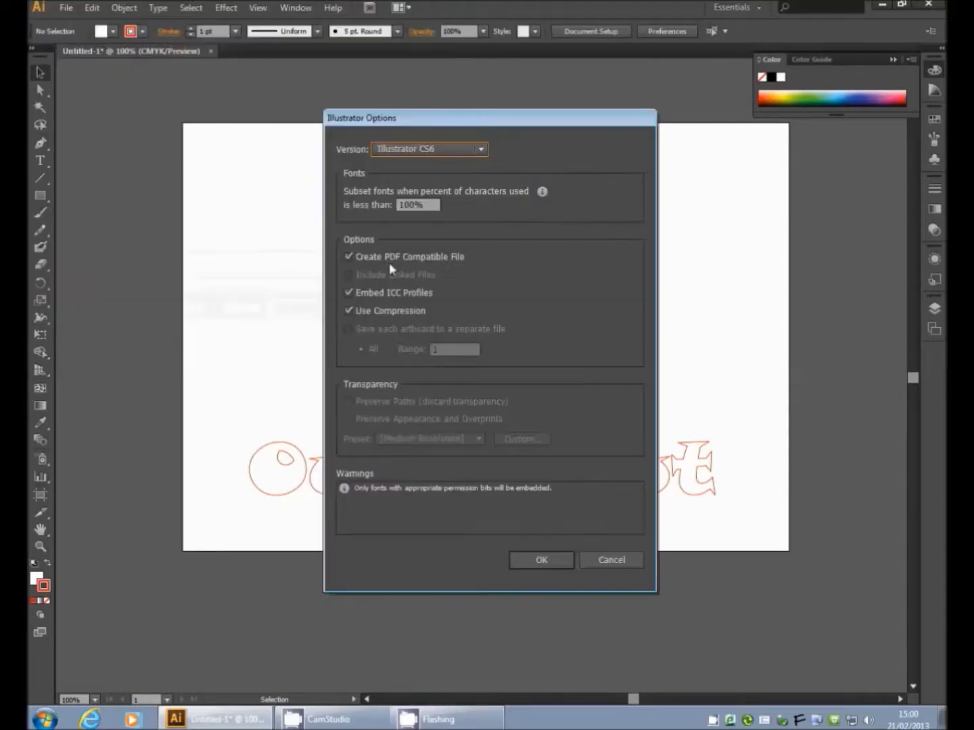
{"action": "left_click", "coordinate": [349, 311]}
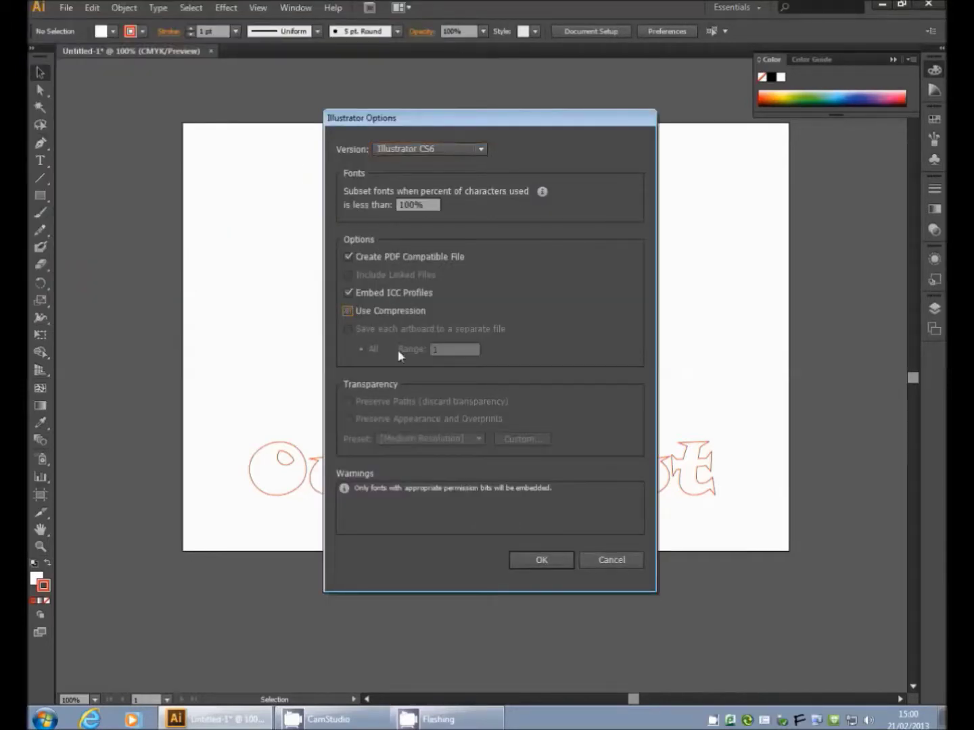
{"action": "left_click", "coordinate": [566, 563]}
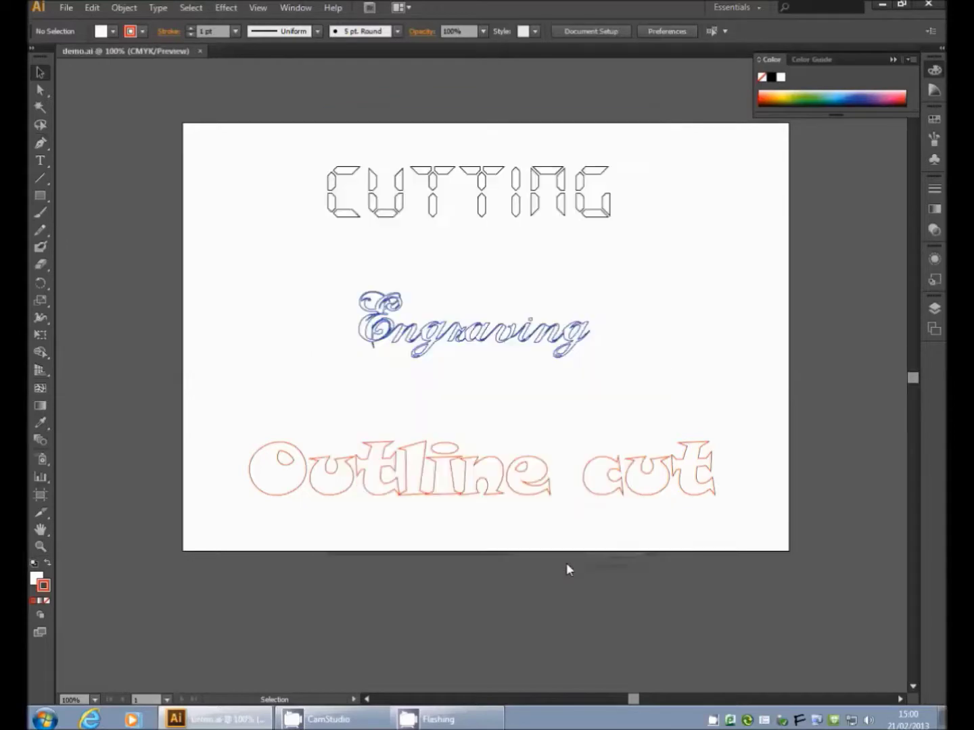